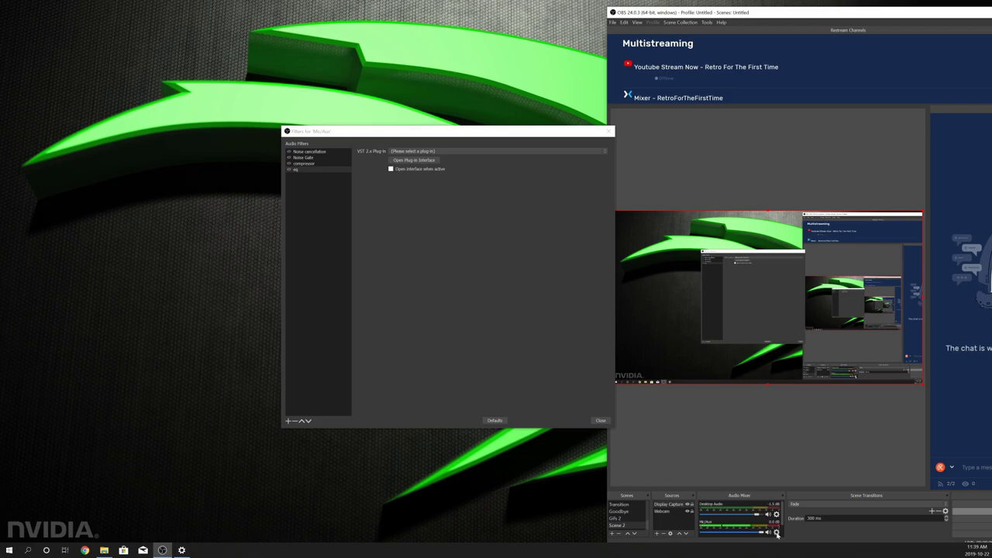
Append a Gain filter to the end of the Mic/Aux filter chain, keeping its default name
{"action": "left_click", "coordinate": [776, 532]}
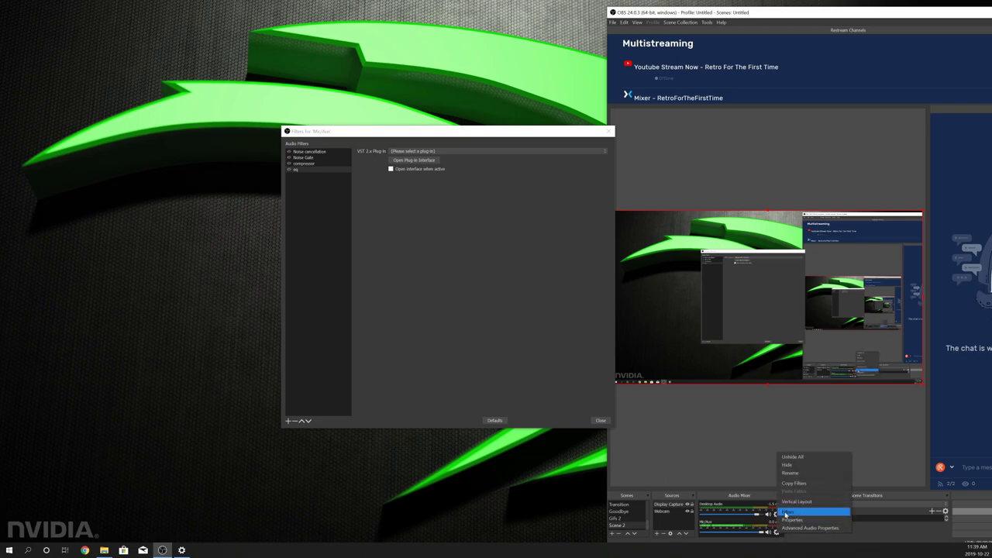
{"action": "left_click", "coordinate": [352, 276]}
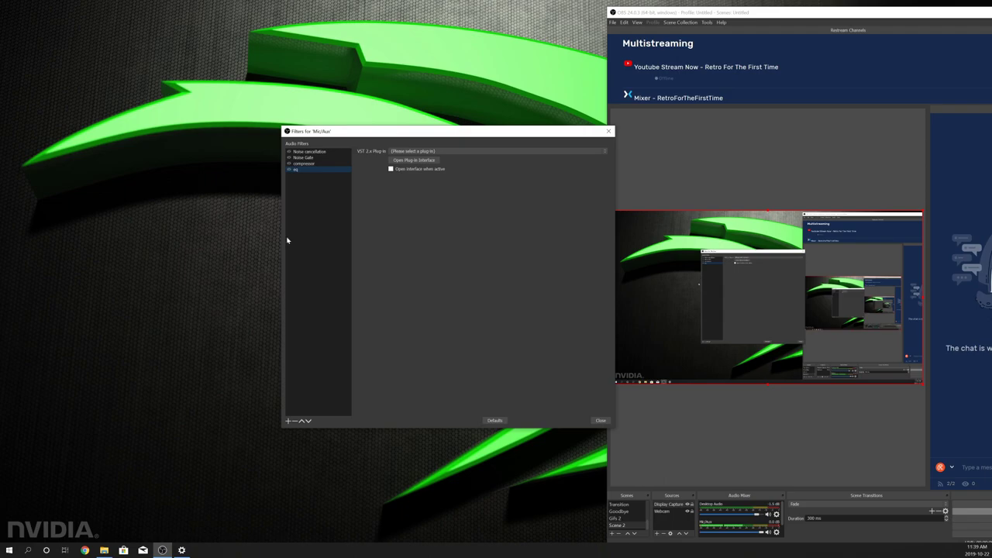
{"action": "left_click", "coordinate": [288, 421]}
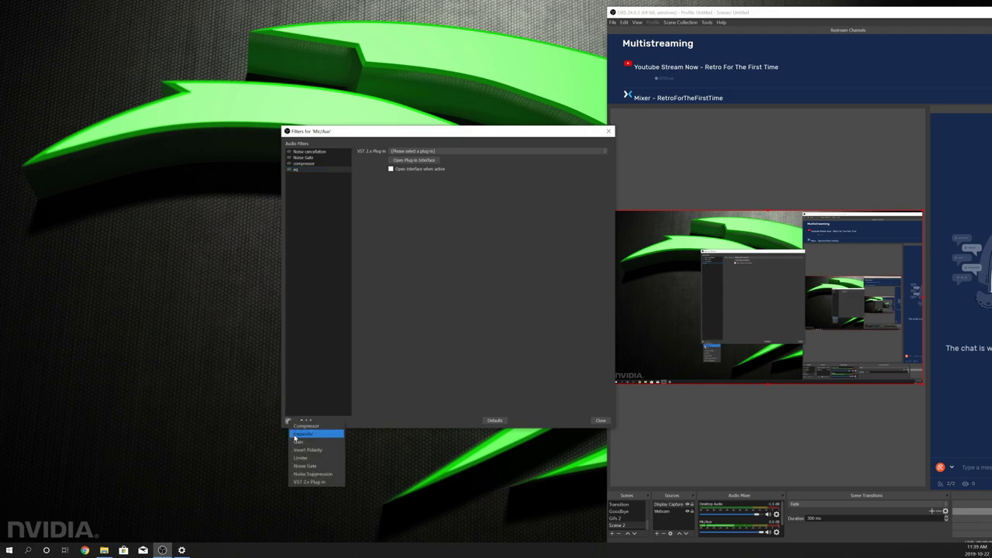
{"action": "left_click", "coordinate": [295, 444]}
{"action": "left_click", "coordinate": [436, 291]}
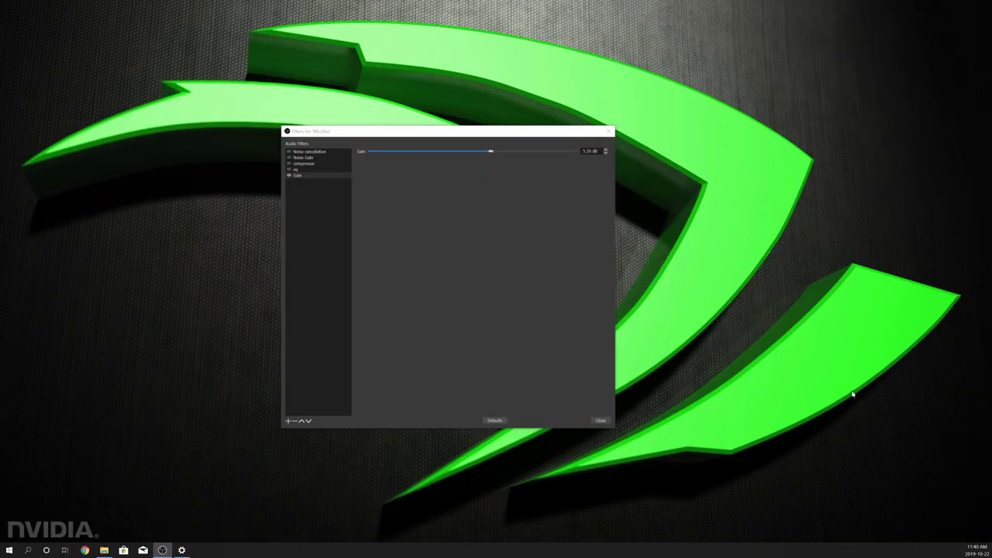
Bring the Mic/Aux filters window back into focus
{"action": "left_click", "coordinate": [303, 191]}
Inspect the VST plug-in settings of the Noise cancellation, Noise Gate and compressor filters
{"action": "left_click", "coordinate": [308, 154]}
{"action": "left_click", "coordinate": [306, 158]}
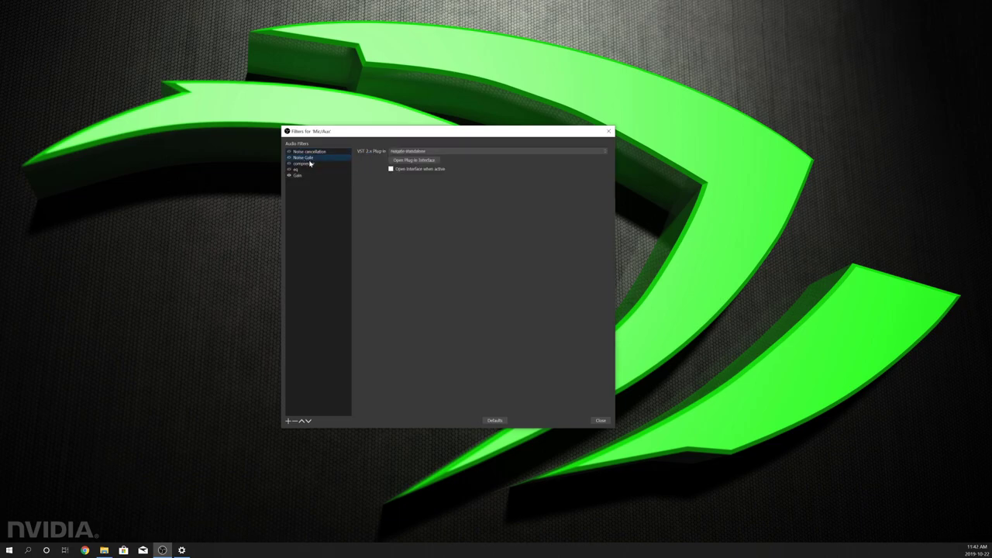
{"action": "left_click", "coordinate": [310, 162]}
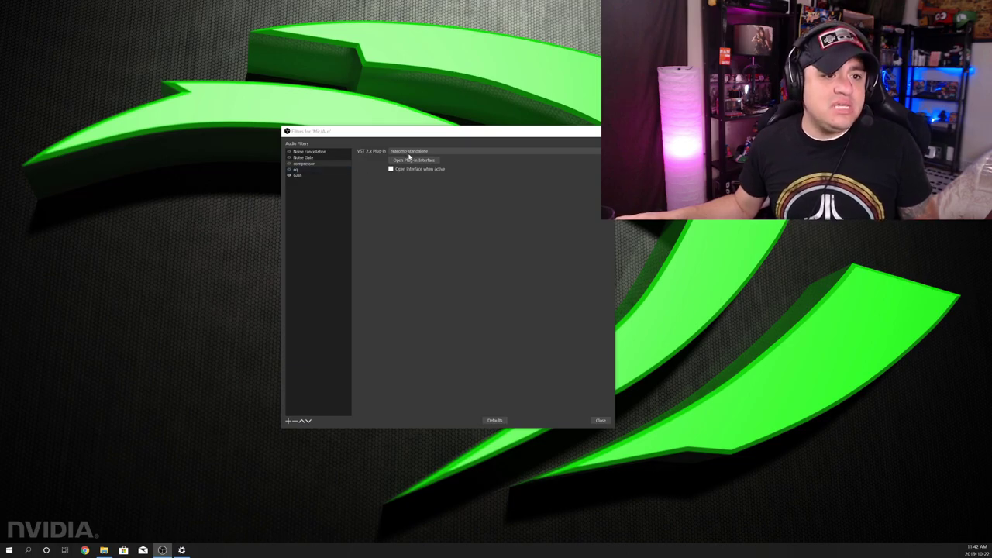
{"action": "left_click", "coordinate": [288, 421]}
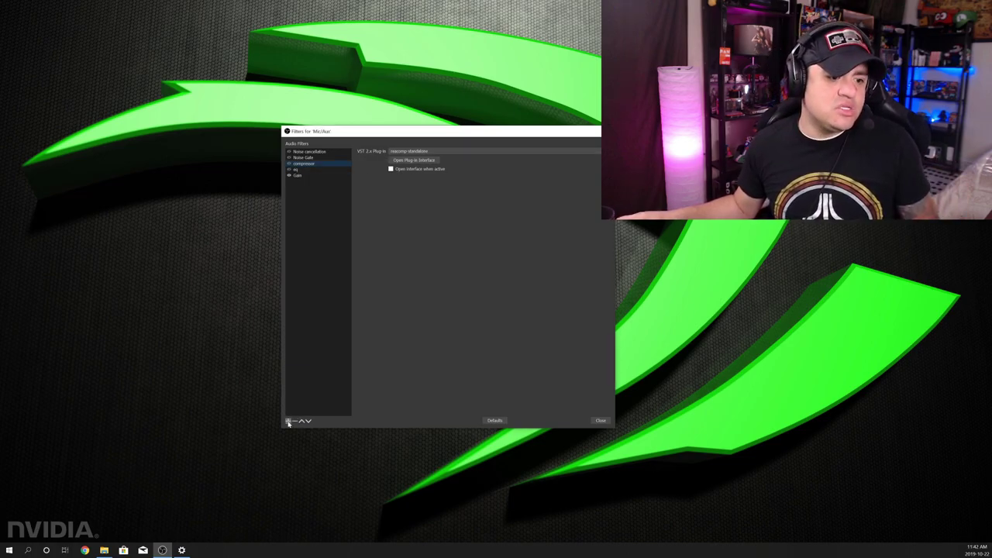
Add a VST 2.x plug-in filter named 'Compressor 2' loaded with reacomp-standalone
{"action": "left_click", "coordinate": [288, 421]}
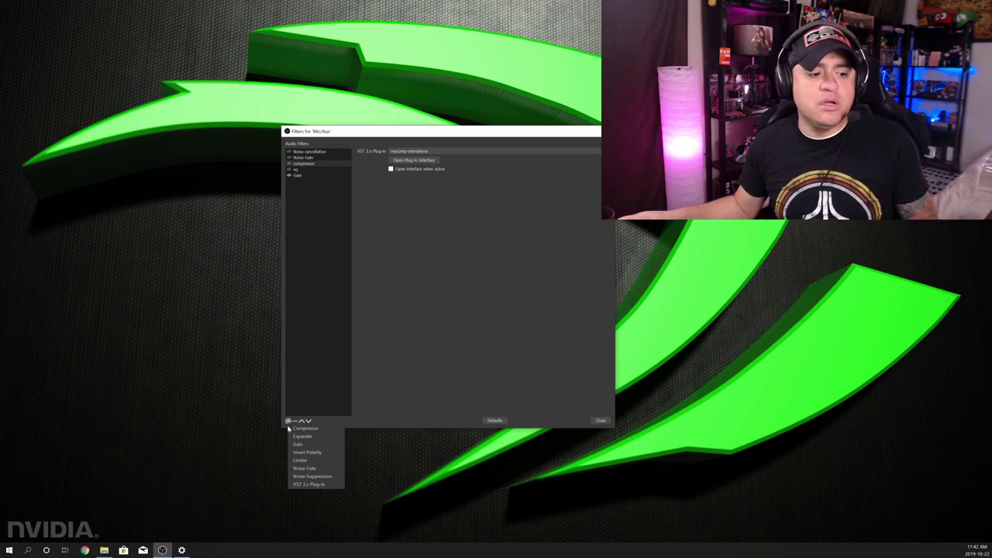
{"action": "left_click", "coordinate": [307, 484]}
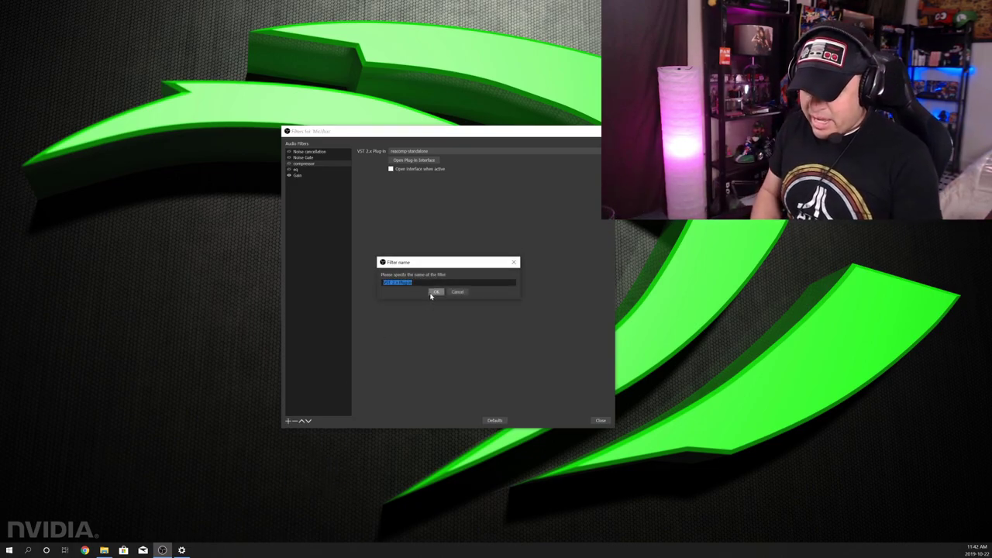
{"action": "type", "text": "c"}
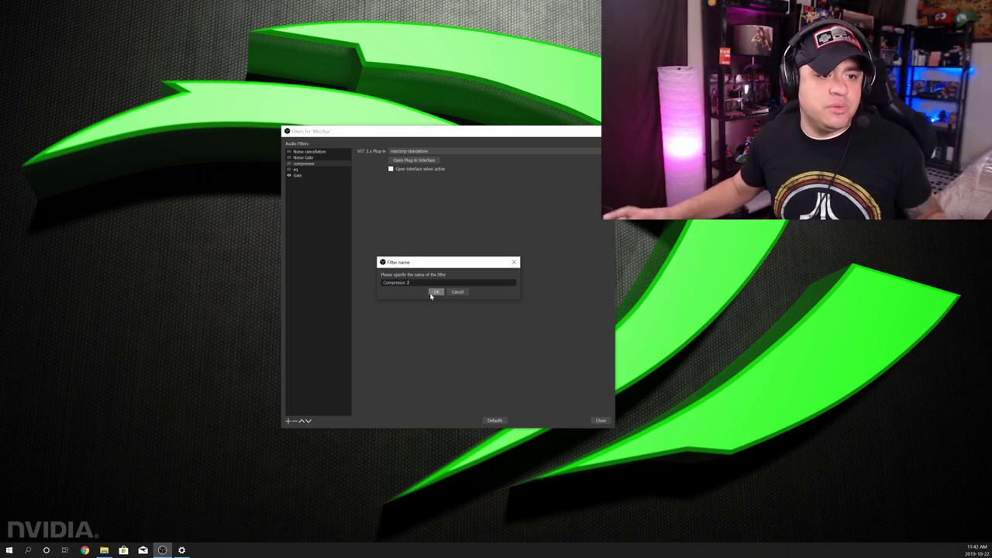
{"action": "left_click", "coordinate": [434, 292]}
{"action": "left_click", "coordinate": [427, 152]}
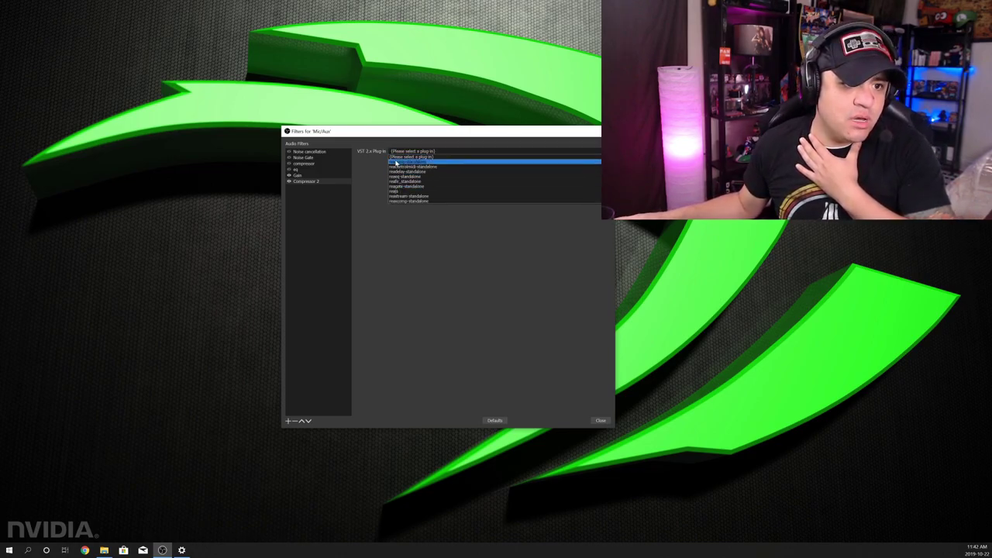
{"action": "left_click", "coordinate": [395, 162]}
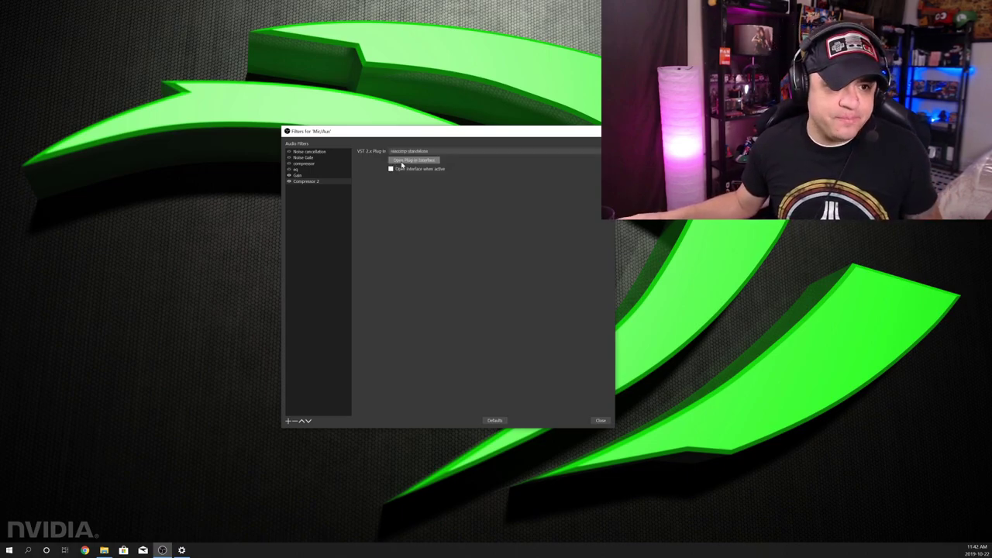
In Compressor 2's ReaComp interface, lower the threshold below 0 dB and raise the ratio above 1.0
{"action": "left_click", "coordinate": [401, 162]}
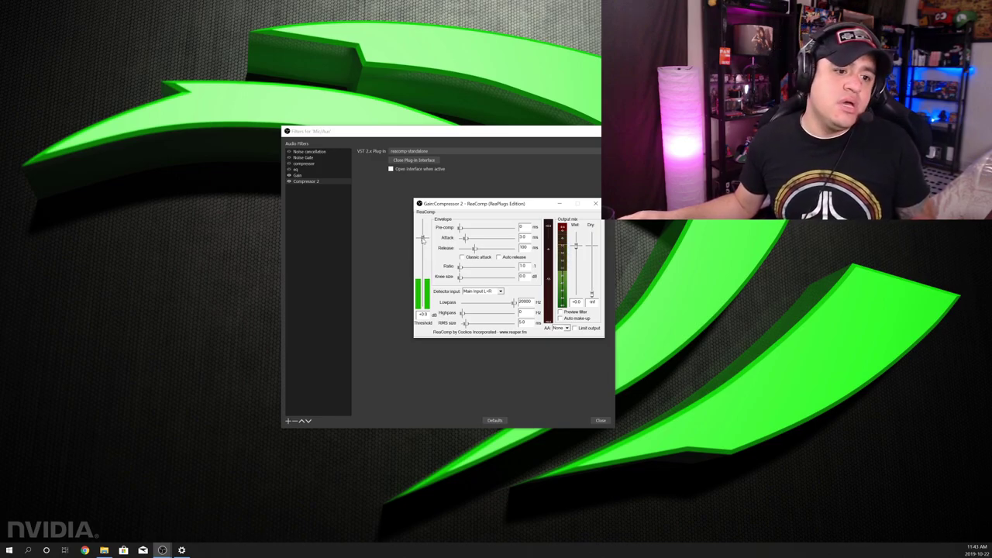
{"action": "left_click_drag", "start_coordinate": [422, 241], "coordinate": [424, 261]}
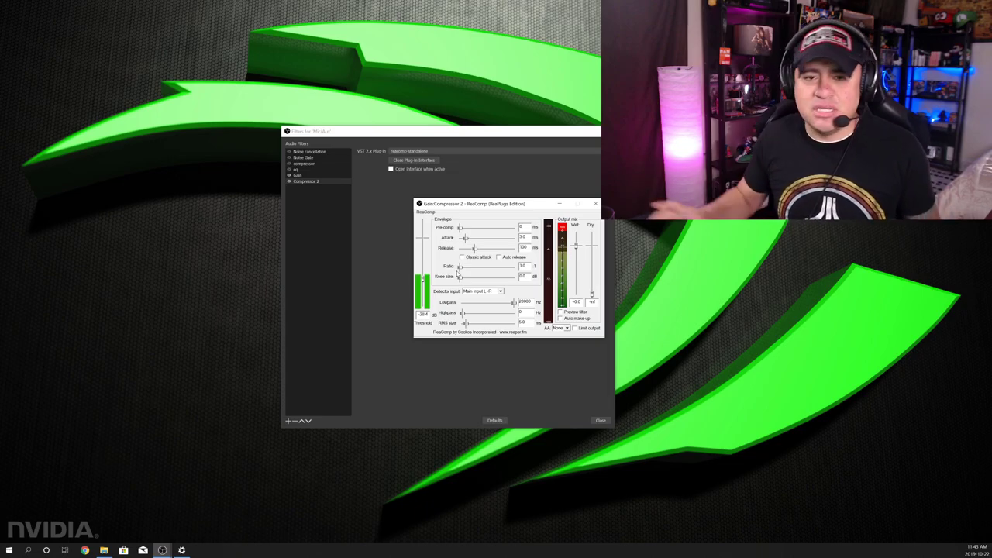
{"action": "left_click_drag", "start_coordinate": [460, 268], "coordinate": [468, 269]}
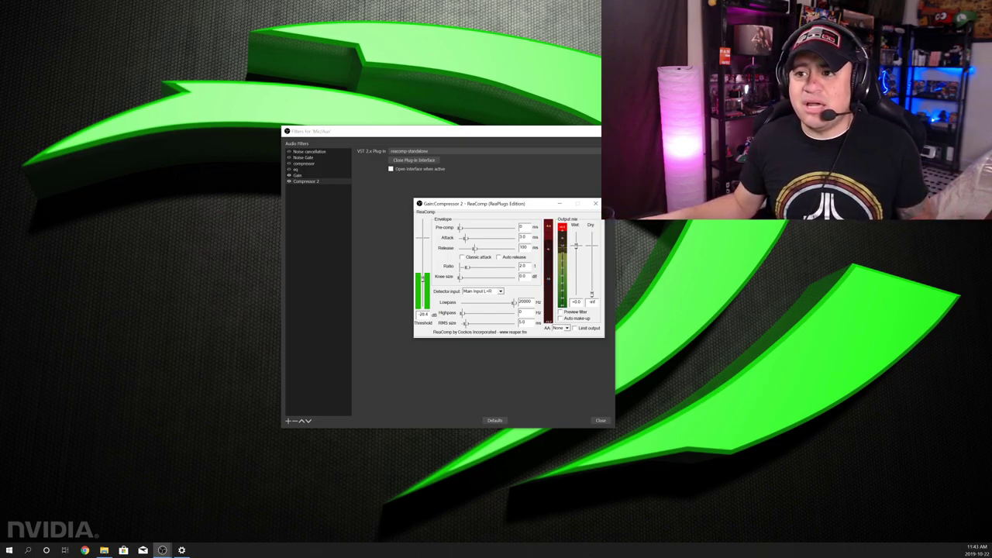
{"action": "key", "text": "alt+Tab"}
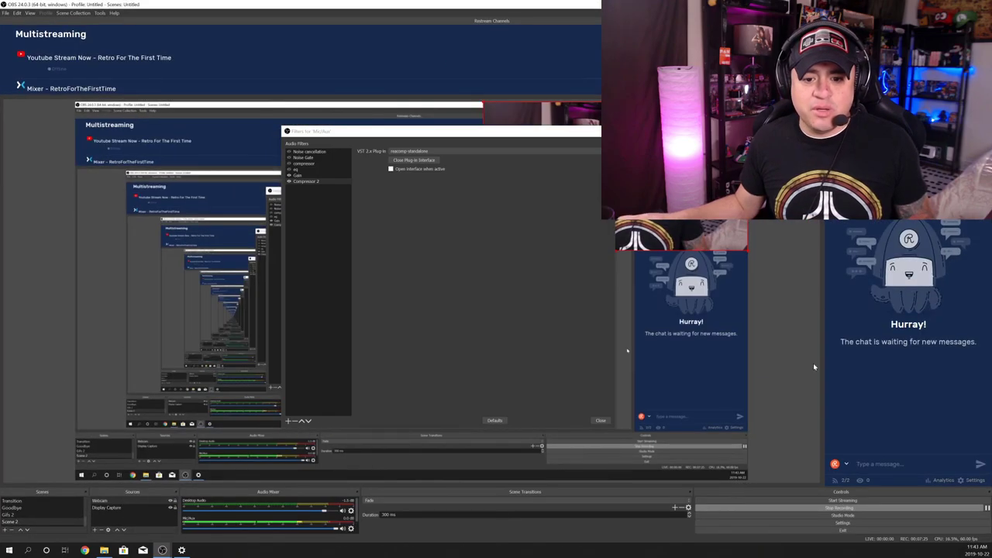
Move the main OBS window aside and close the ReaComp plug-in window
{"action": "mouse_move", "coordinate": [775, 4]}
{"action": "left_mouse_down"}
{"action": "mouse_move", "coordinate": [744, 16]}
{"action": "mouse_move", "coordinate": [766, 20]}
{"action": "left_mouse_up"}
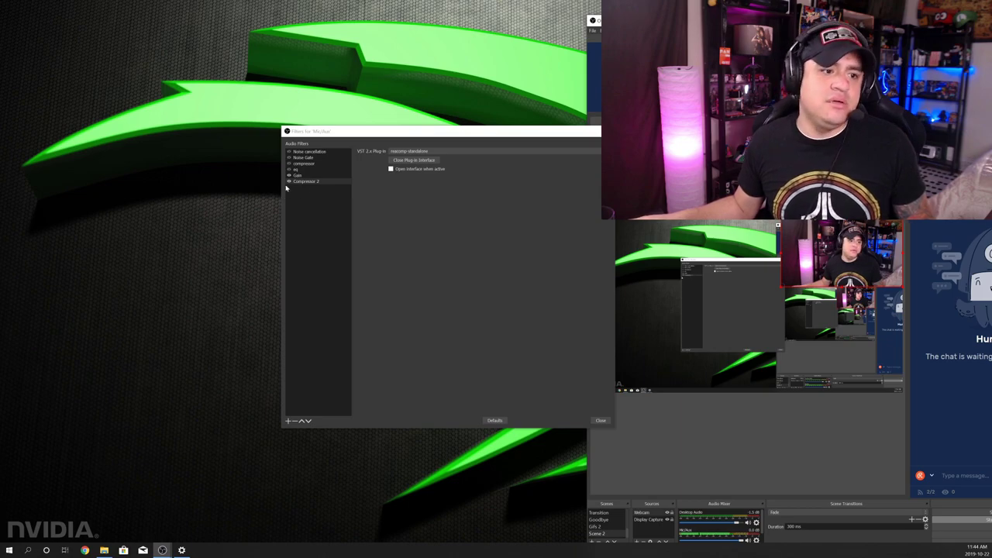
{"action": "key", "text": "alt+F4"}
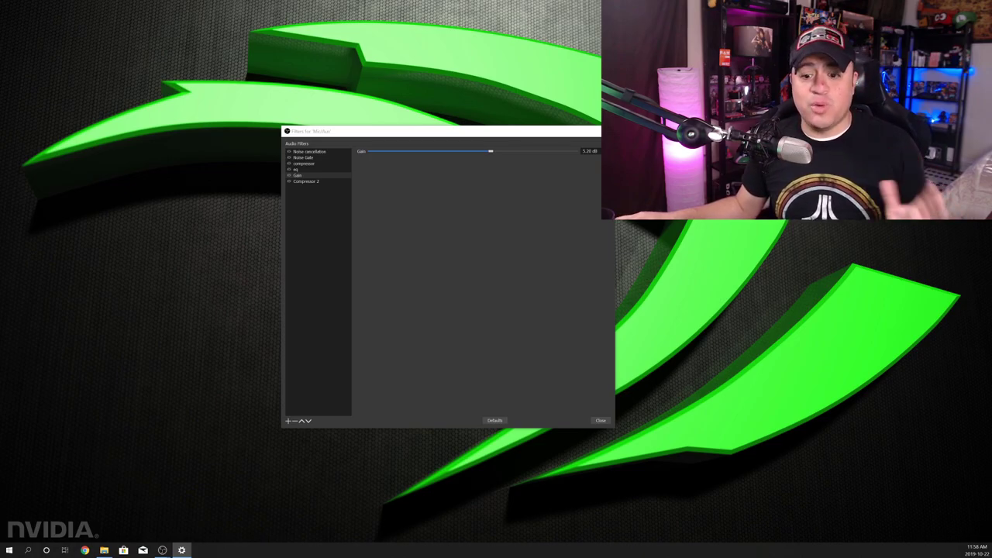
Move the microphone settings window up and to the left
{"action": "left_click_drag", "start_coordinate": [741, 218], "coordinate": [345, 45]}
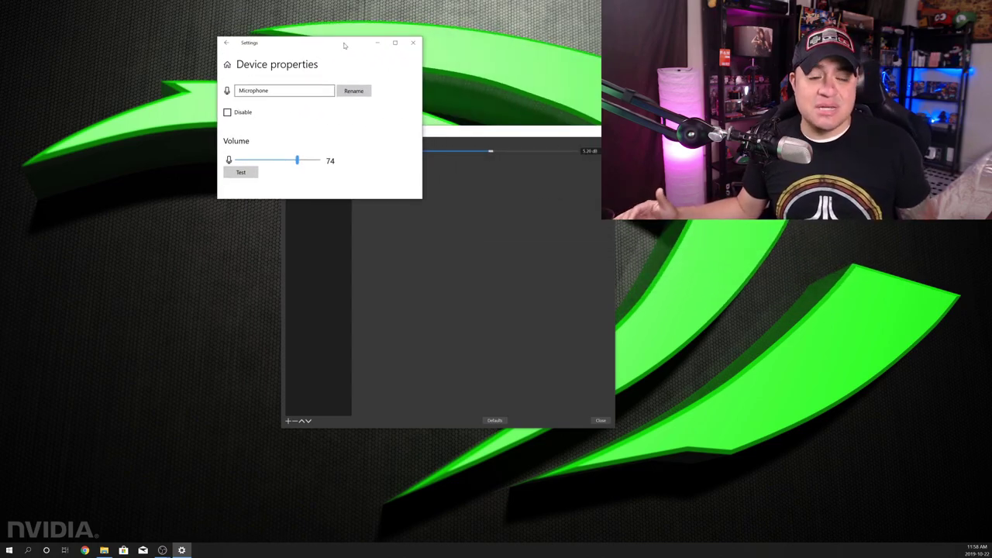
{"action": "left_click", "coordinate": [236, 46]}
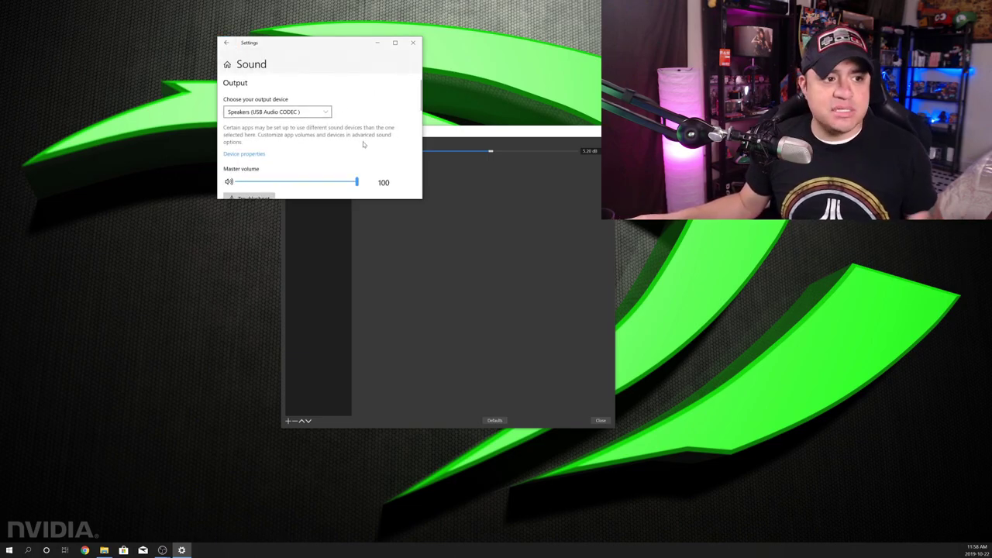
{"action": "scroll", "coordinate": [363, 144], "scroll_direction": "down", "scroll_amount": 5}
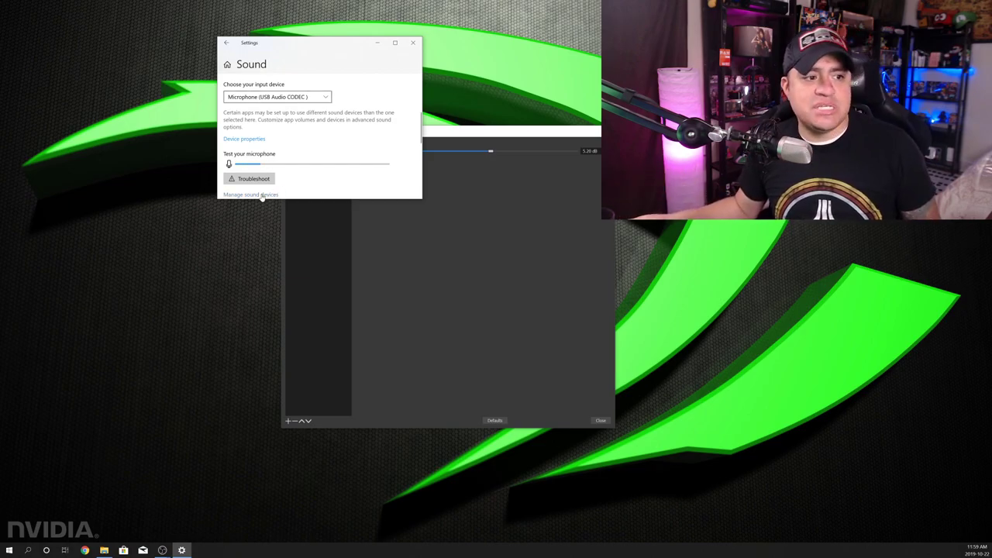
{"action": "left_click", "coordinate": [245, 138]}
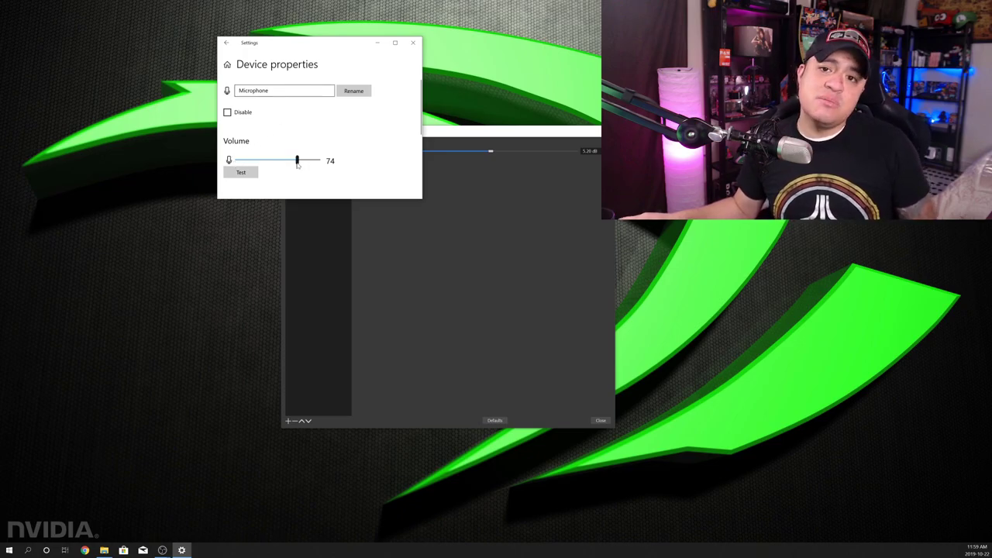
{"action": "left_click_drag", "start_coordinate": [297, 163], "coordinate": [297, 163]}
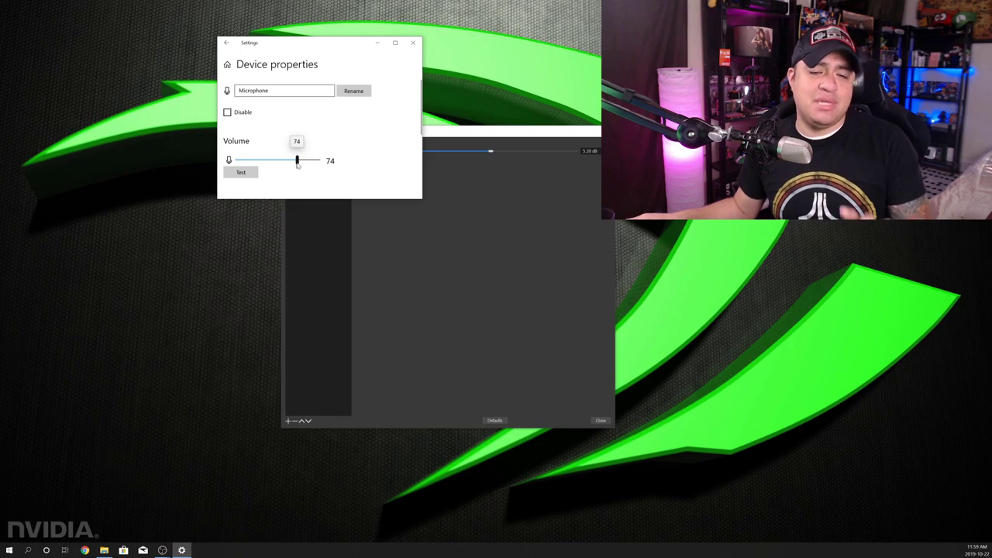
{"action": "left_click_drag", "start_coordinate": [297, 163], "coordinate": [297, 163]}
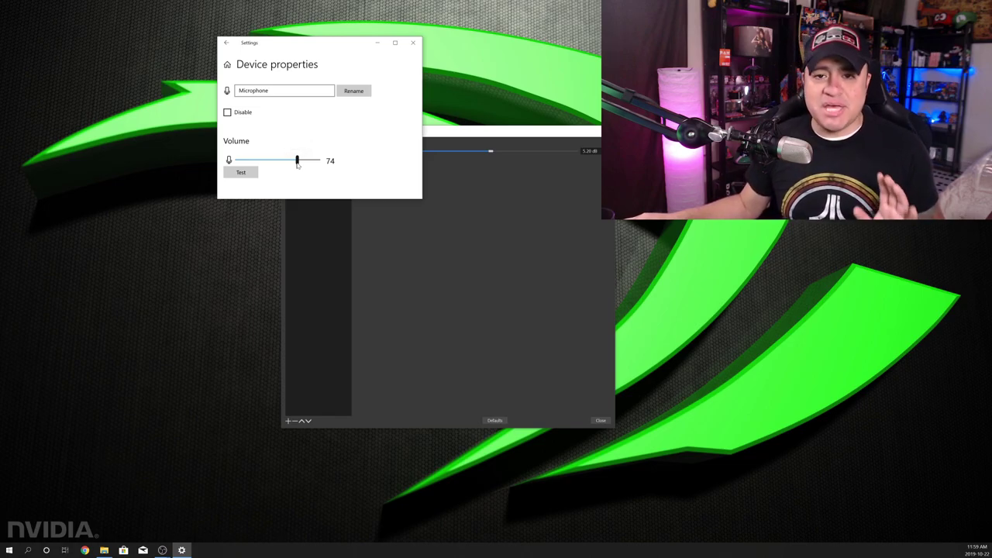
Bring the microphone settings back to the front and raise the input volume to 100
{"action": "key", "text": "alt+Tab"}
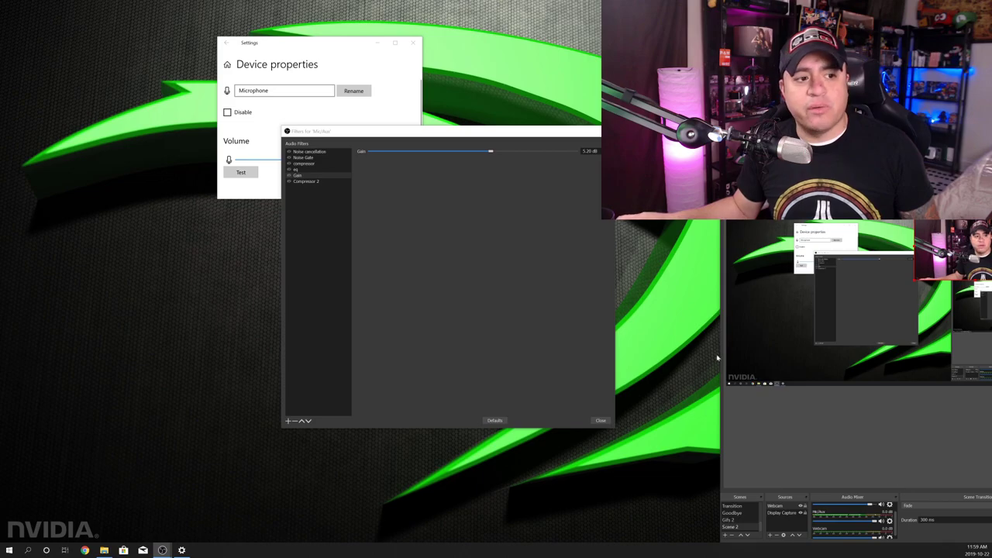
{"action": "left_click", "coordinate": [361, 50]}
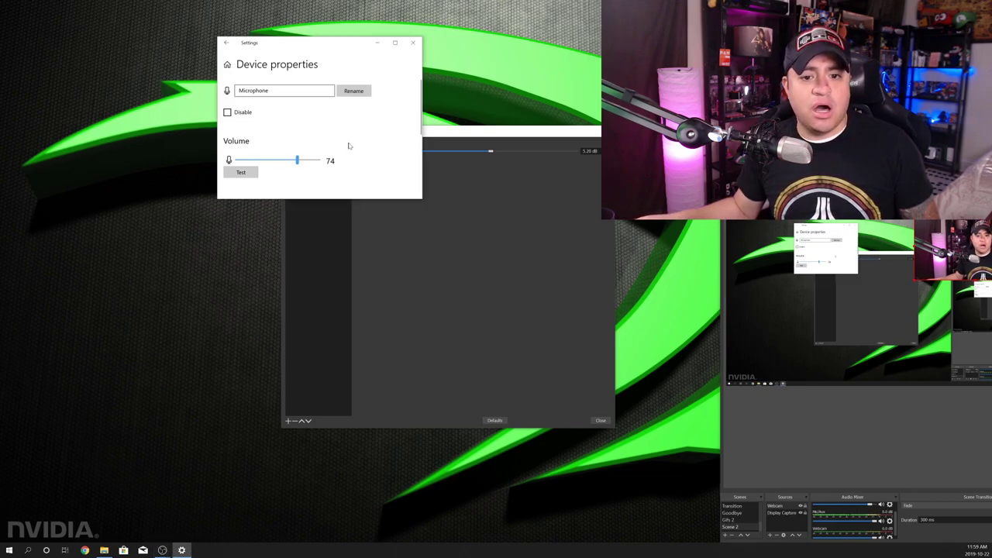
{"action": "left_click_drag", "start_coordinate": [299, 161], "coordinate": [343, 163]}
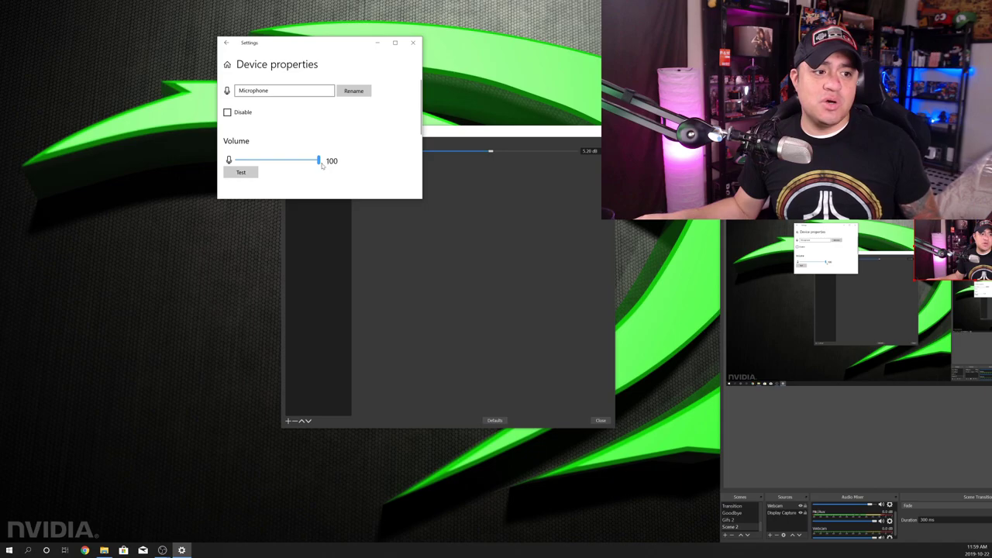
Lower the microphone input volume from 100 and settle it at around 78
{"action": "left_click_drag", "start_coordinate": [321, 162], "coordinate": [300, 161]}
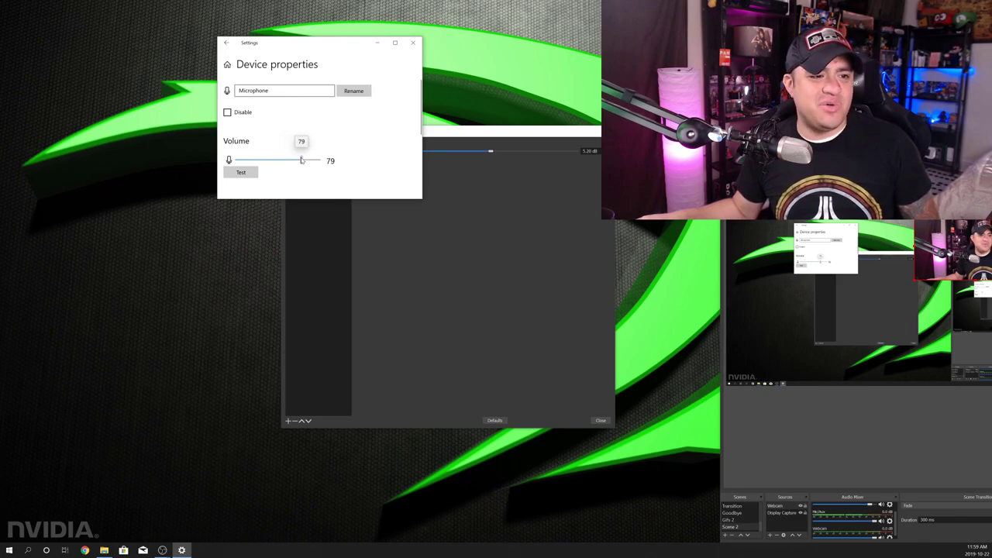
{"action": "left_click_drag", "start_coordinate": [302, 159], "coordinate": [302, 160]}
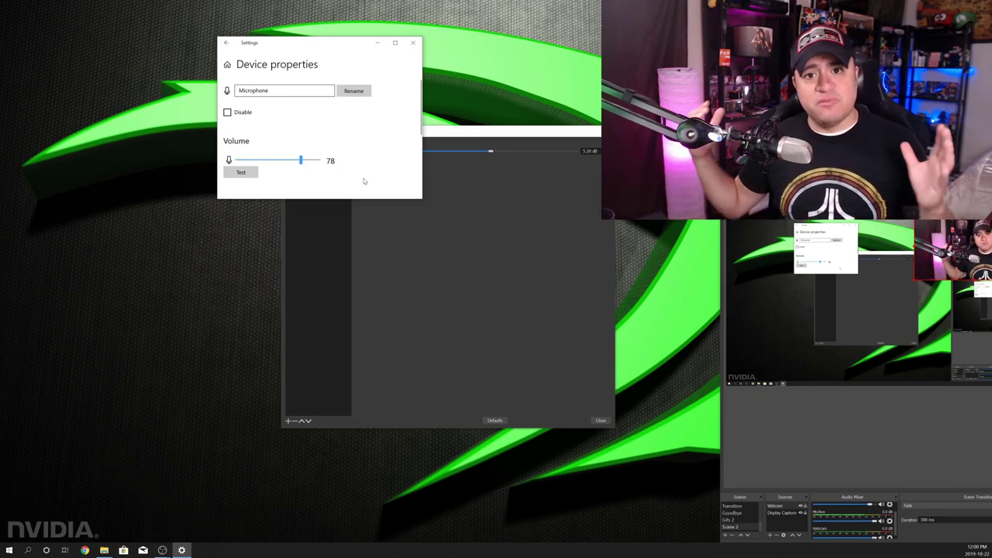
Close the microphone settings and remove every existing filter from the Mic/Aux chain
{"action": "left_click", "coordinate": [413, 42]}
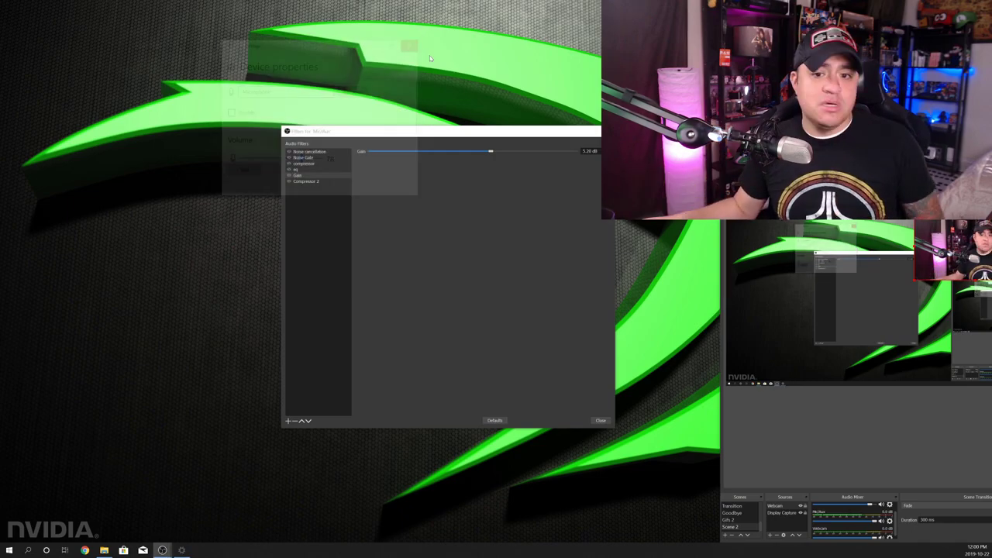
{"action": "left_click_drag", "start_coordinate": [490, 132], "coordinate": [473, 108]}
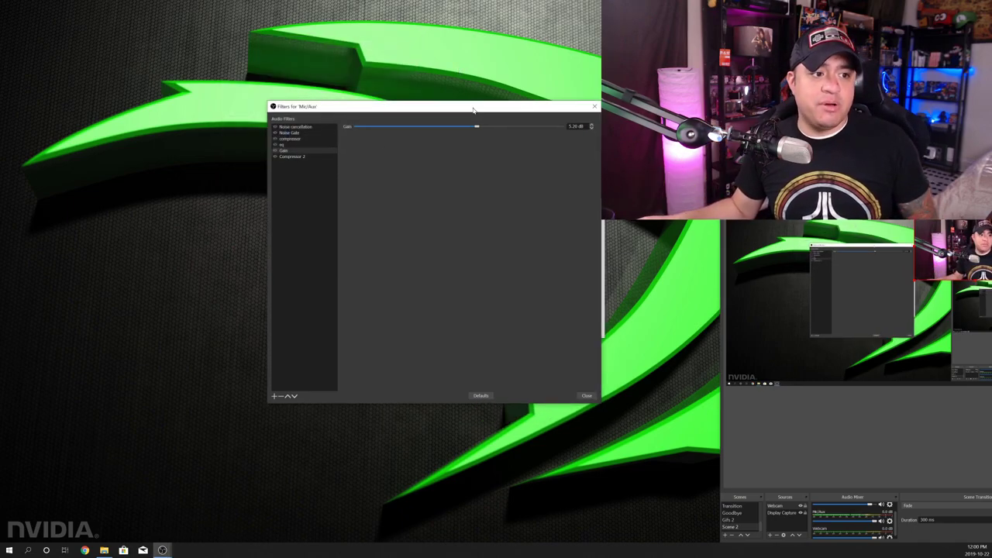
{"action": "left_click", "coordinate": [283, 145]}
{"action": "left_click", "coordinate": [287, 126]}
{"action": "left_click", "coordinate": [292, 156]}
{"action": "left_click", "coordinate": [287, 126]}
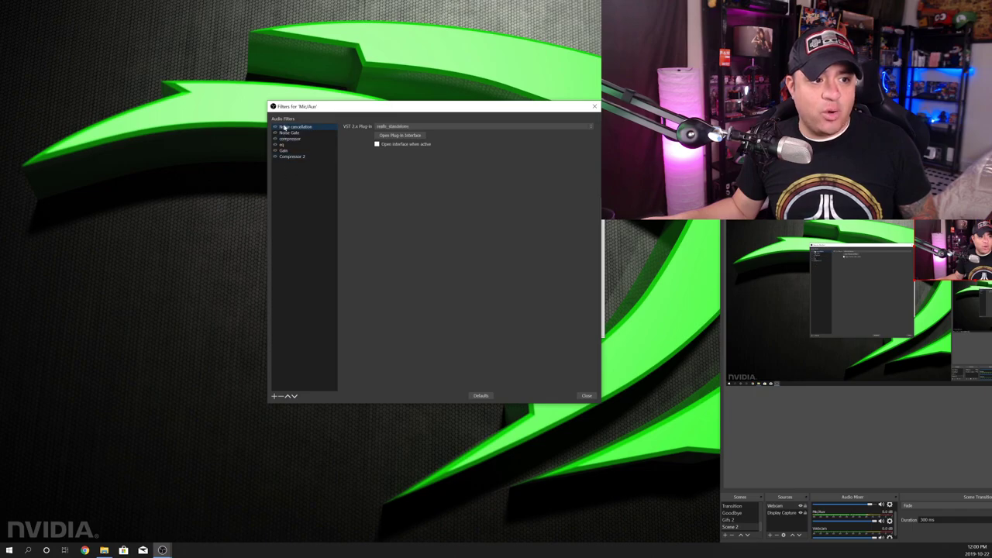
{"action": "left_click", "coordinate": [282, 144]}
{"action": "left_click", "coordinate": [287, 151]}
{"action": "left_click", "coordinate": [291, 157]}
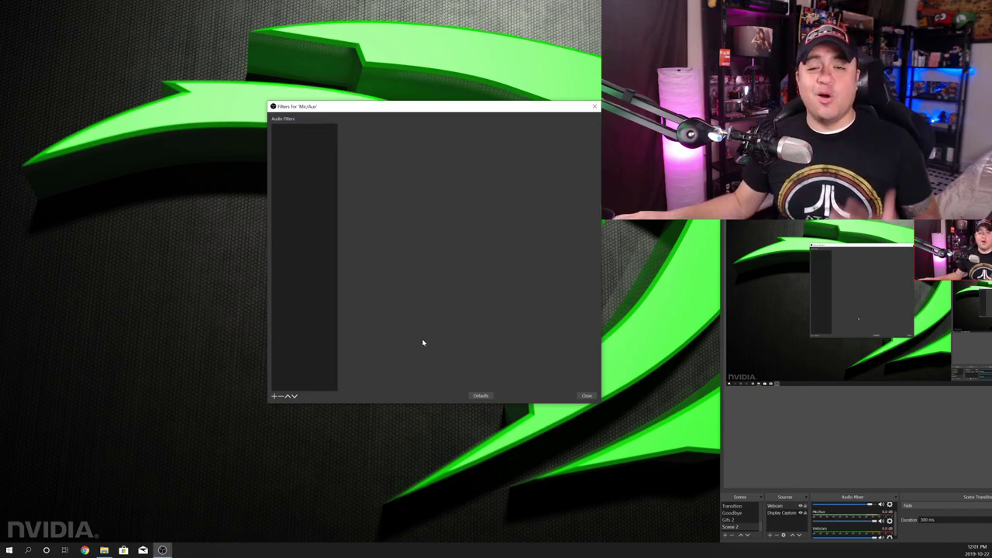
Add a VST 2.x plug-in filter named 'Noise cancellation' and list the available VST plug-ins
{"action": "left_click", "coordinate": [273, 397]}
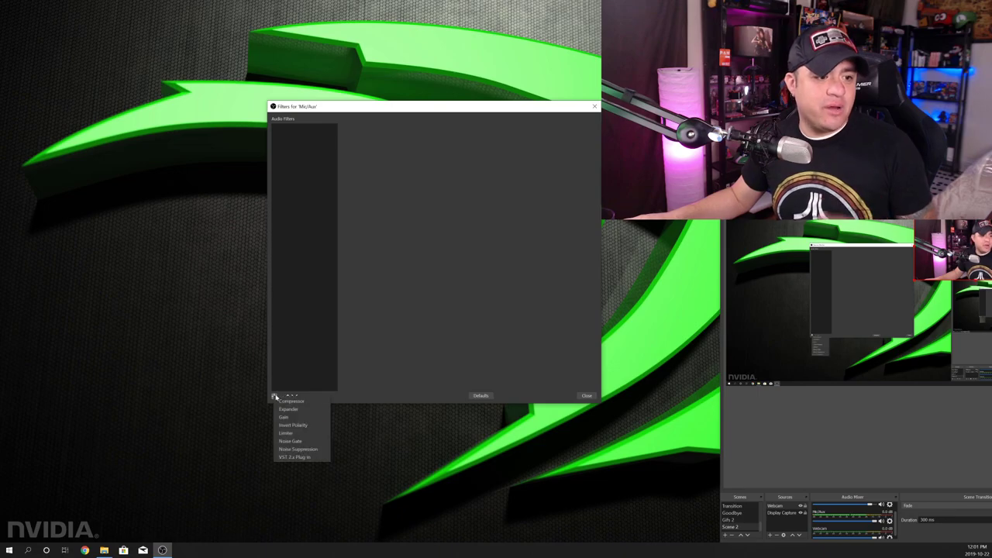
{"action": "left_click", "coordinate": [300, 457]}
{"action": "type", "text": "Rea"}
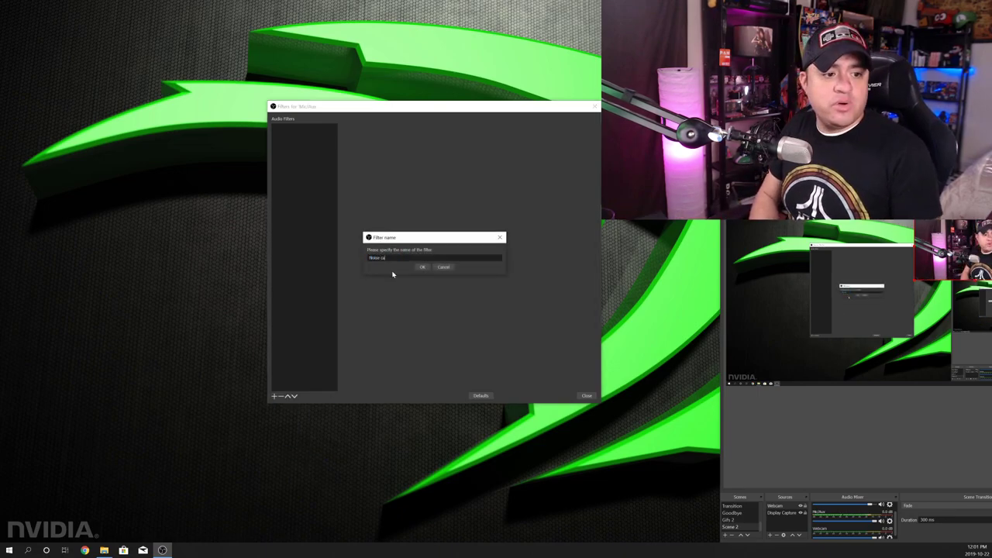
{"action": "left_click", "coordinate": [421, 266]}
{"action": "left_click", "coordinate": [424, 127]}
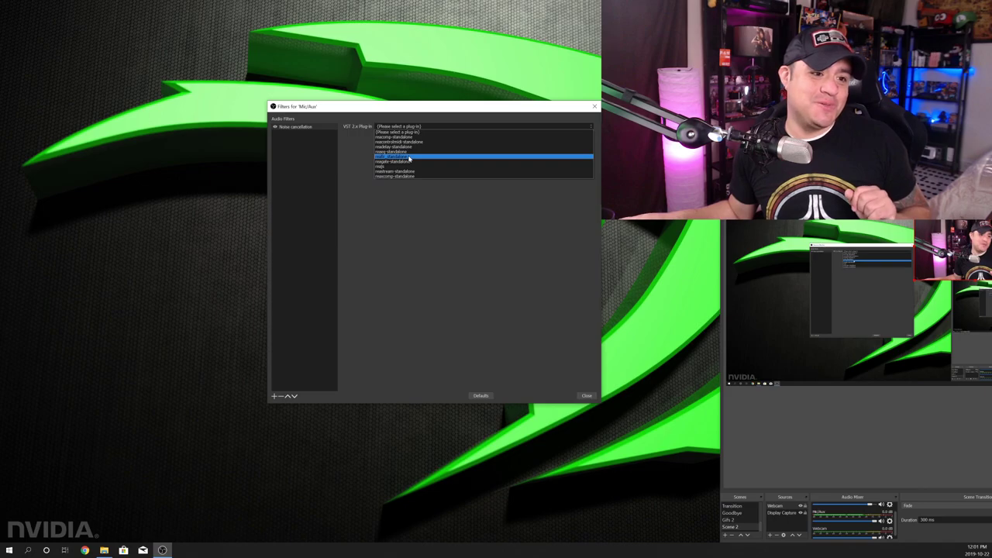
Load reafir_standalone into the Noise cancellation filter and switch its mode from EQ to Subtract
{"action": "left_click", "coordinate": [409, 158]}
{"action": "left_click", "coordinate": [400, 135]}
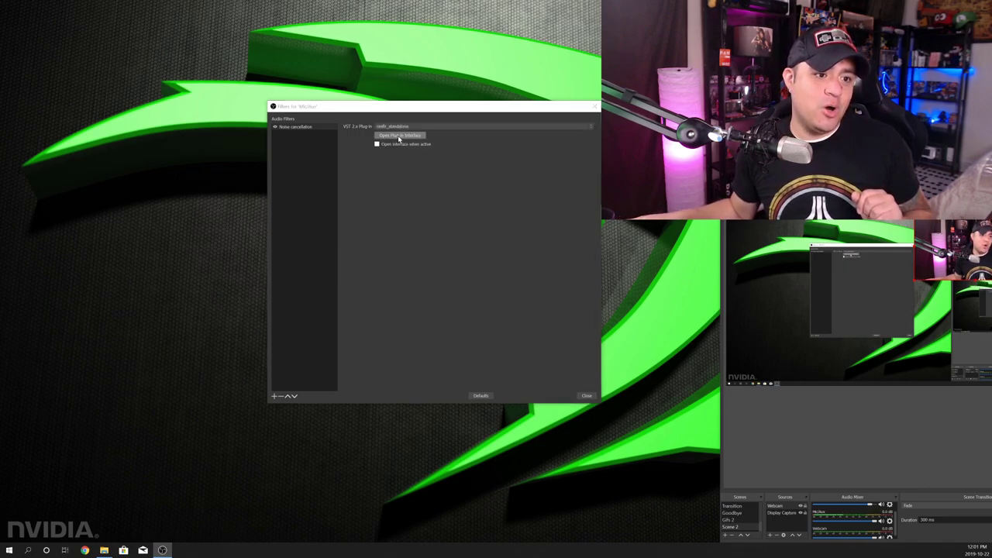
{"action": "left_click_drag", "start_coordinate": [465, 203], "coordinate": [372, 116]}
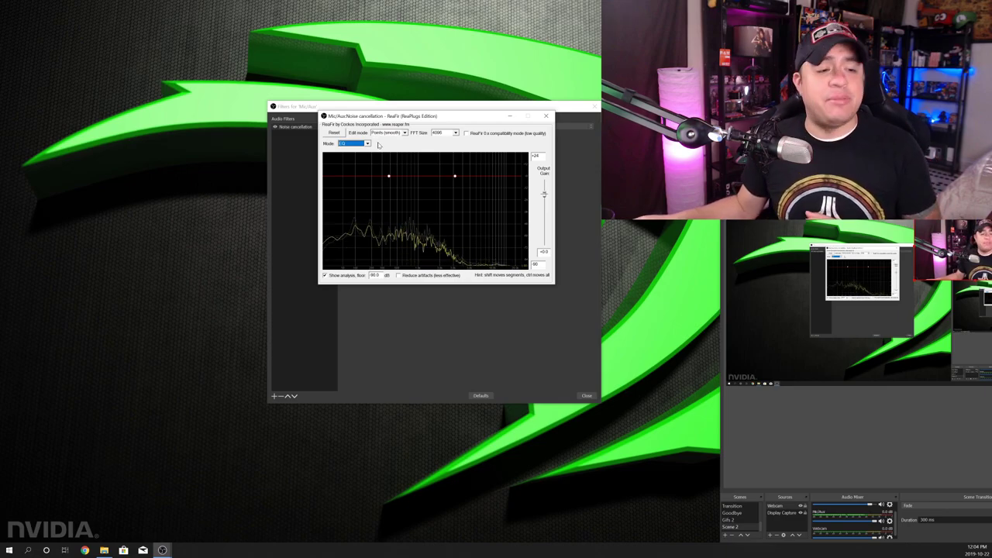
{"action": "key", "text": "Down"}
{"action": "key", "text": "Down"}
{"action": "key", "text": "Down"}
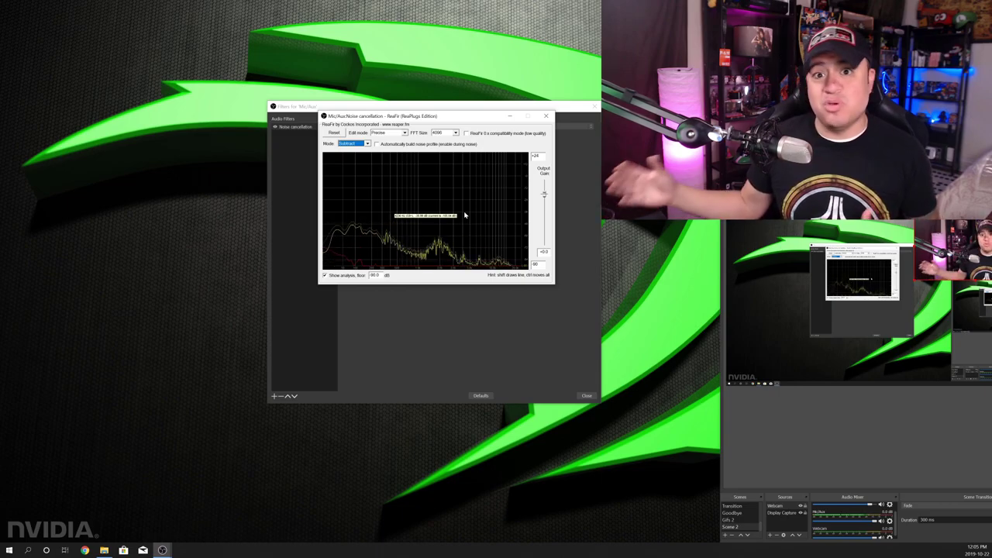
Close ReaFir, add a VST 2.x Plug-in filter named Noise Gate, and load reagate-standalone
{"action": "left_click", "coordinate": [273, 397]}
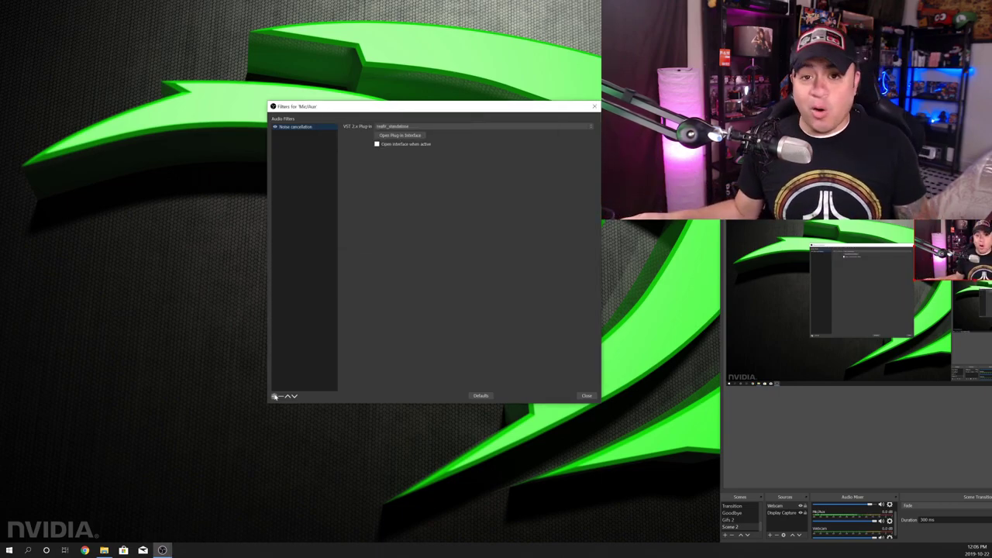
{"action": "left_click", "coordinate": [274, 397]}
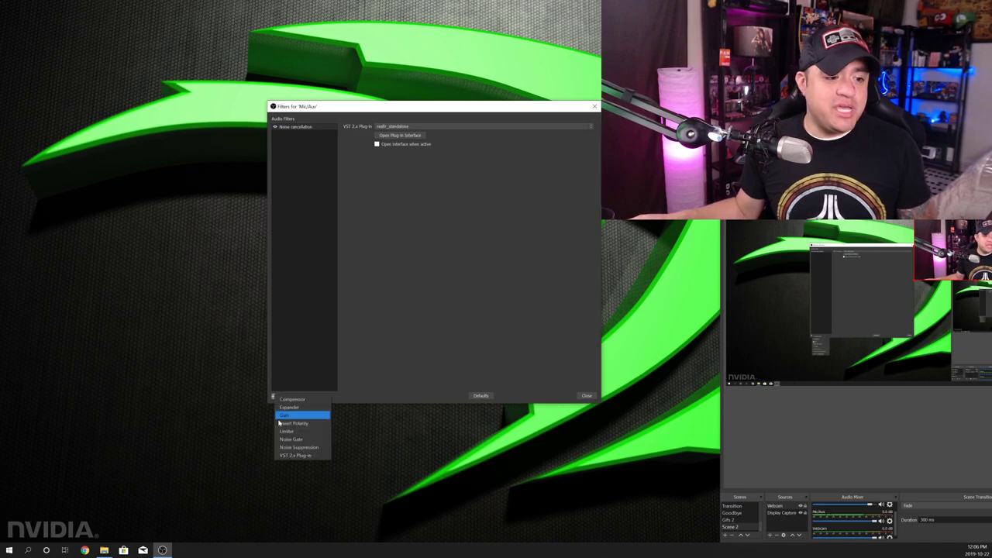
{"action": "left_click", "coordinate": [298, 452]}
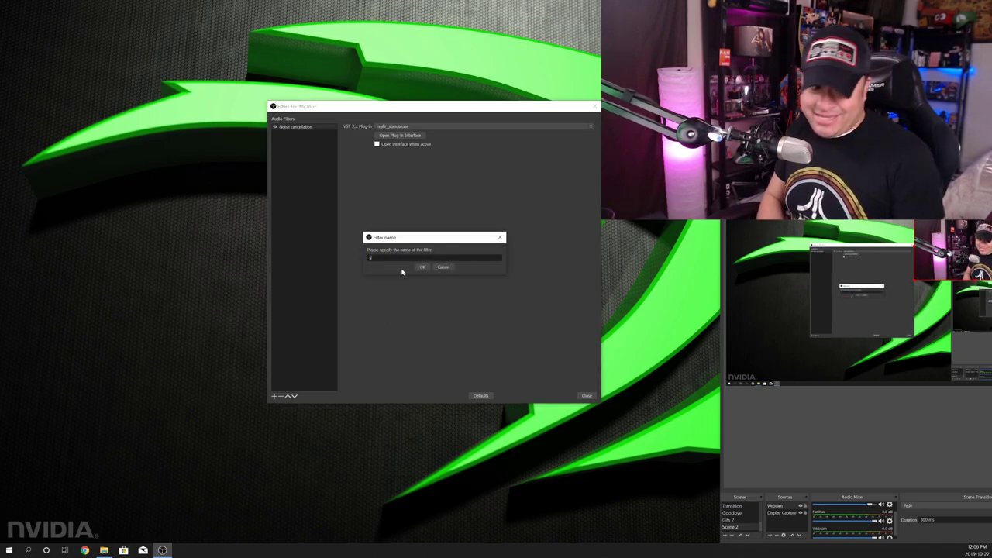
{"action": "key", "text": "Return"}
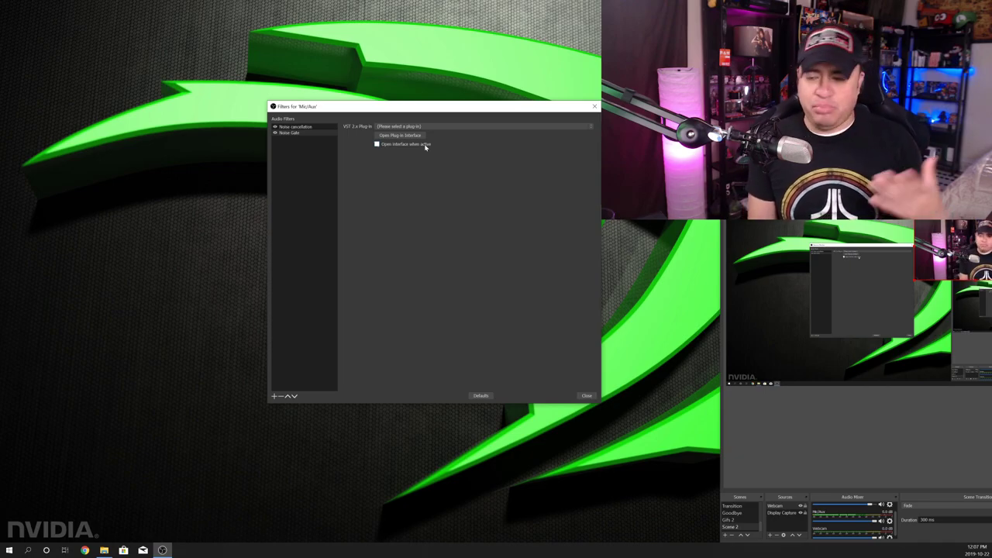
{"action": "left_click", "coordinate": [399, 127]}
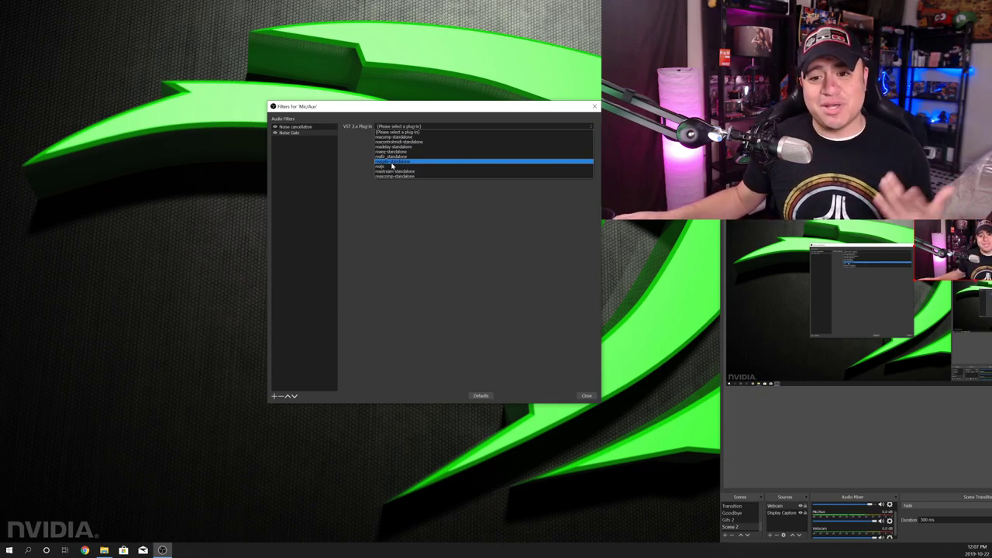
{"action": "left_click", "coordinate": [392, 162]}
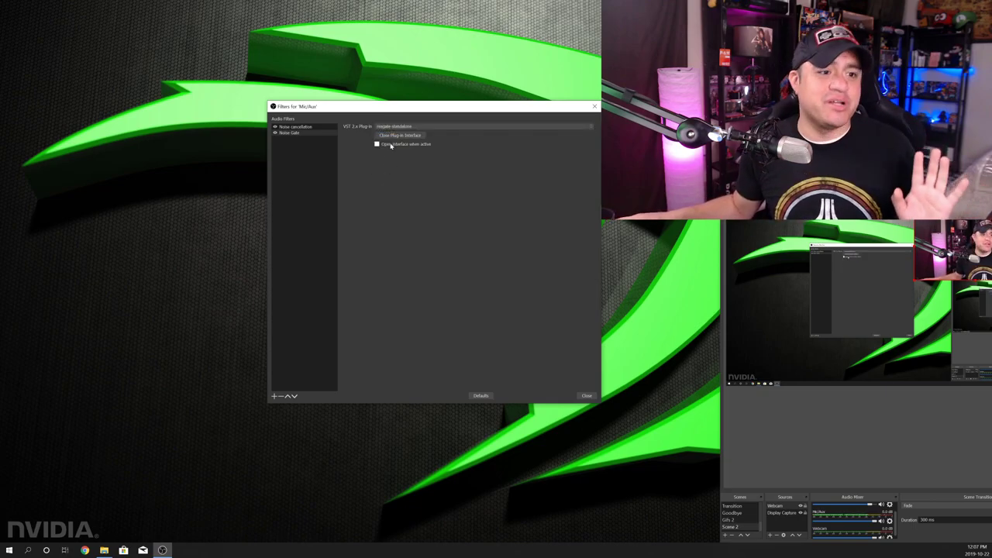
In the ReaGate interface, drag the threshold slider to about -49 dB, then close it
{"action": "left_click", "coordinate": [392, 137]}
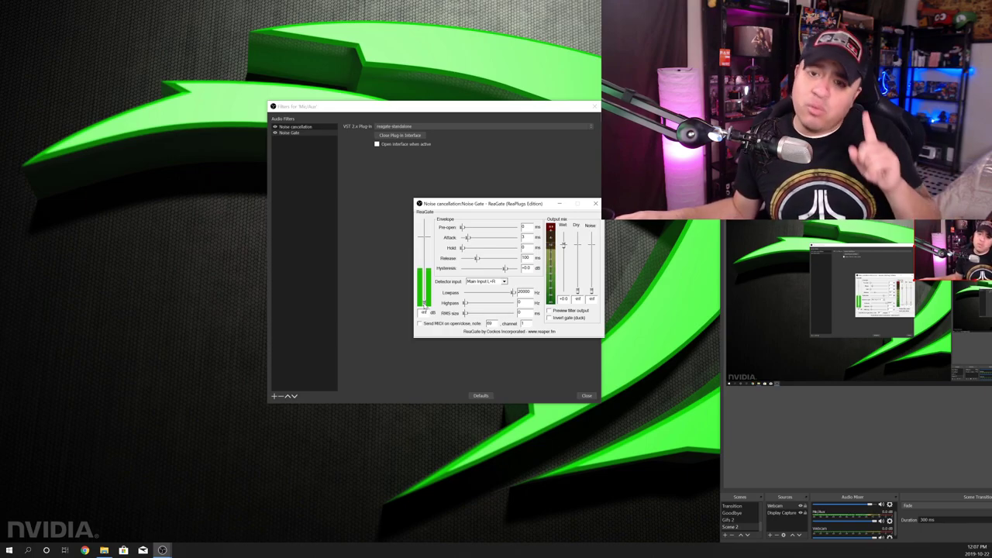
{"action": "left_click_drag", "start_coordinate": [425, 299], "coordinate": [425, 256]}
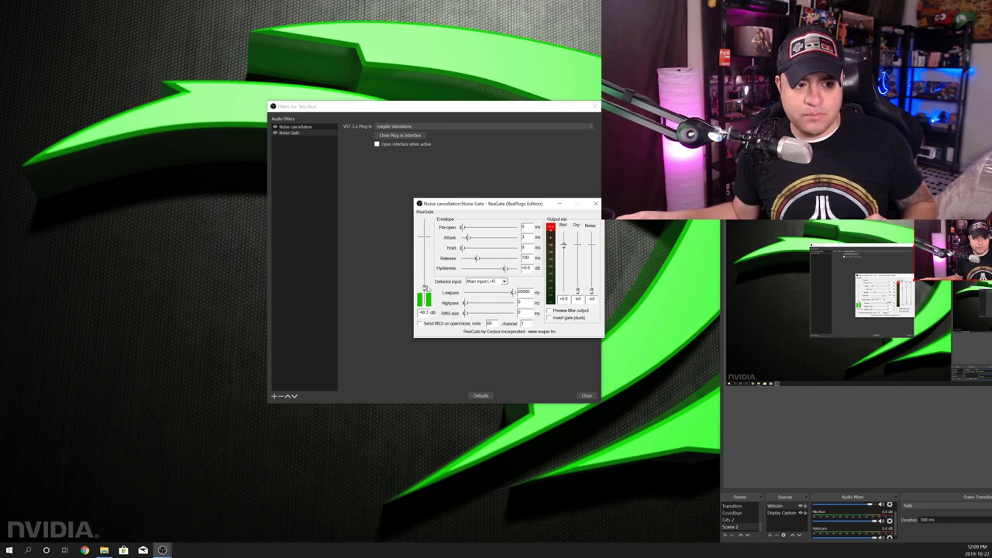
{"action": "left_click_drag", "start_coordinate": [425, 288], "coordinate": [425, 288]}
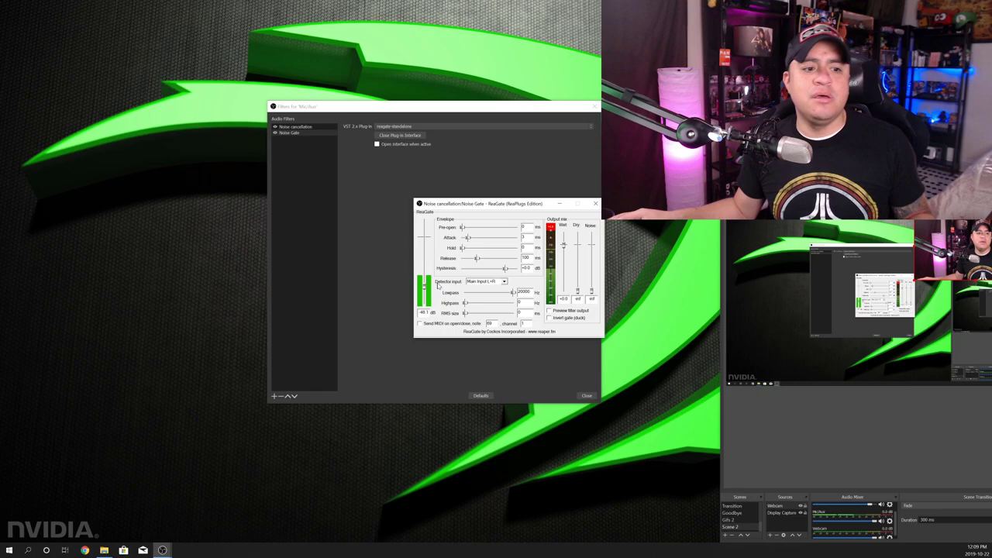
{"action": "left_click", "coordinate": [380, 362]}
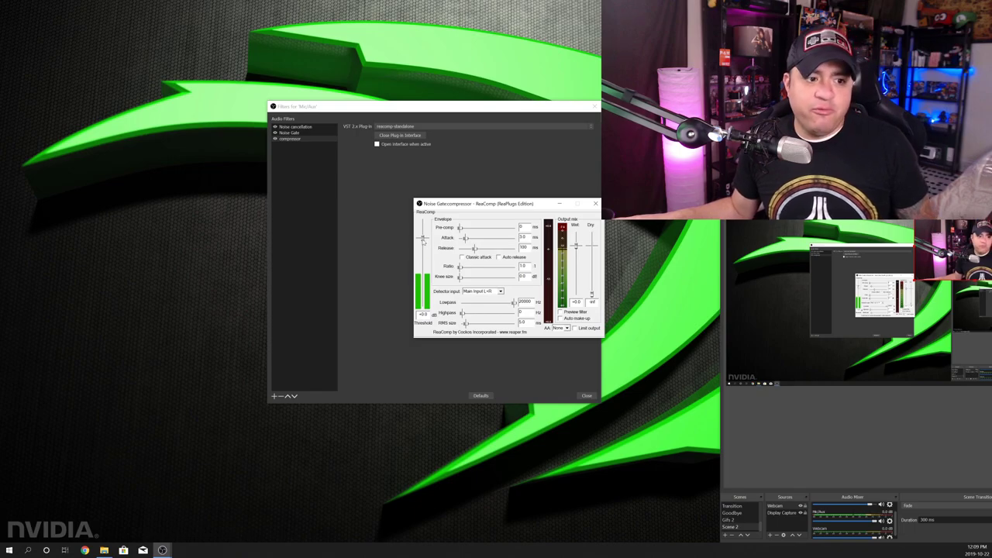
Drag ReaComp's threshold down to about -20.6 dB, nudge the ratio slightly higher, and close it
{"action": "left_click_drag", "start_coordinate": [424, 241], "coordinate": [426, 280]}
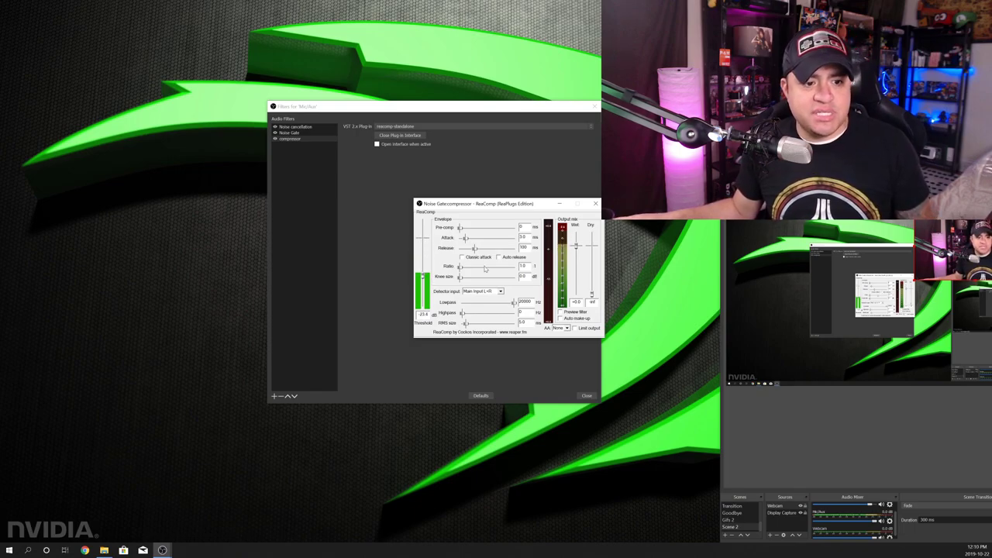
{"action": "left_click_drag", "start_coordinate": [462, 268], "coordinate": [469, 268]}
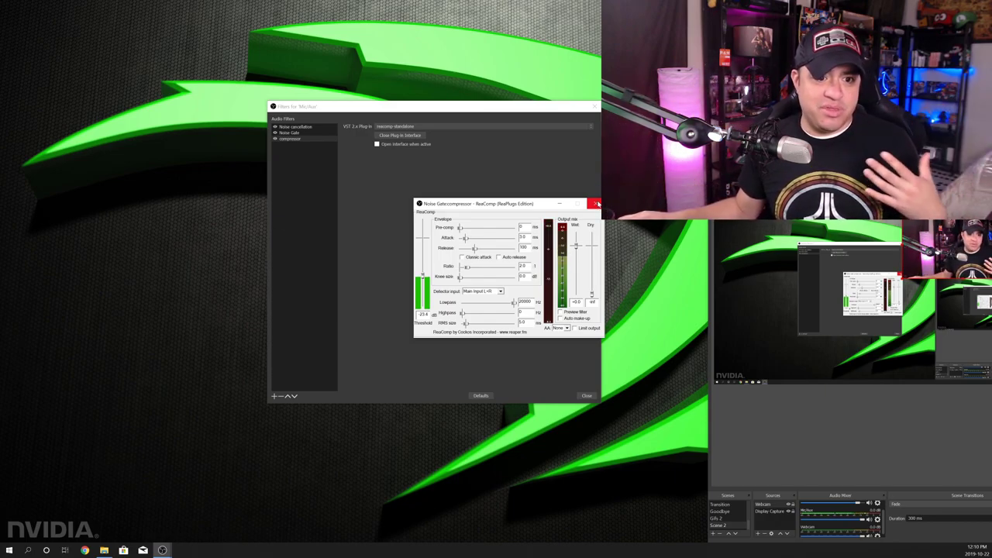
{"action": "left_click", "coordinate": [595, 204]}
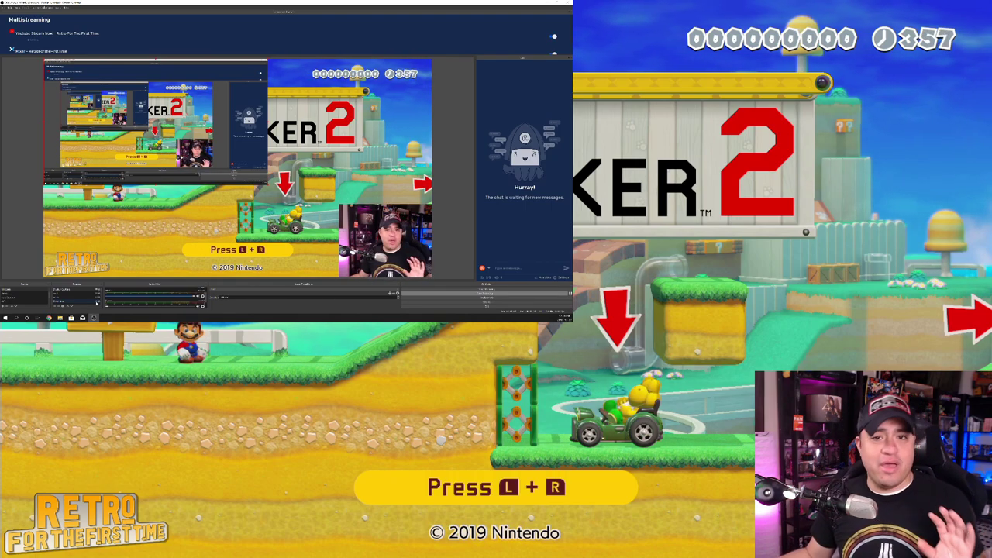
Un-maximise the OBS window with Win+Down so the desktop shows beside it
{"action": "key", "text": "super+Down"}
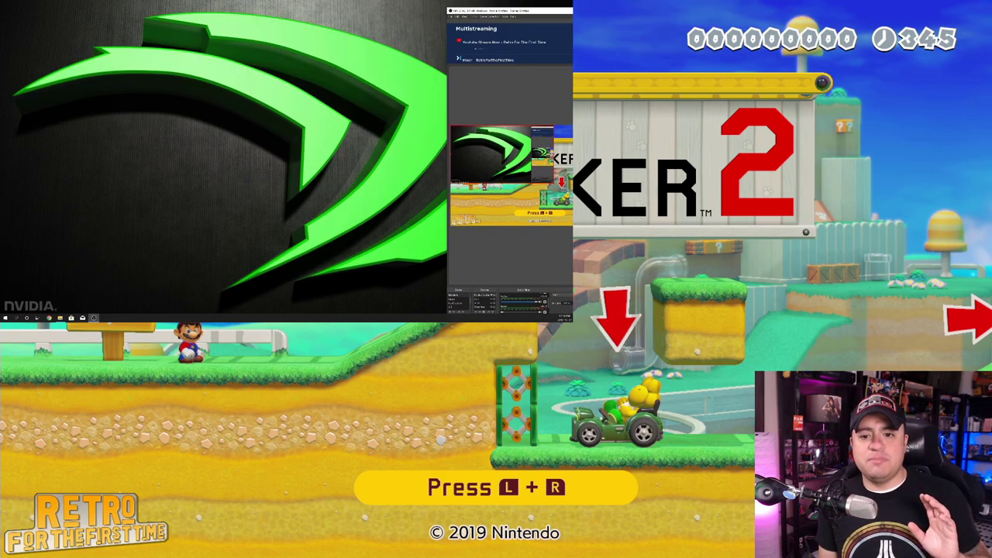